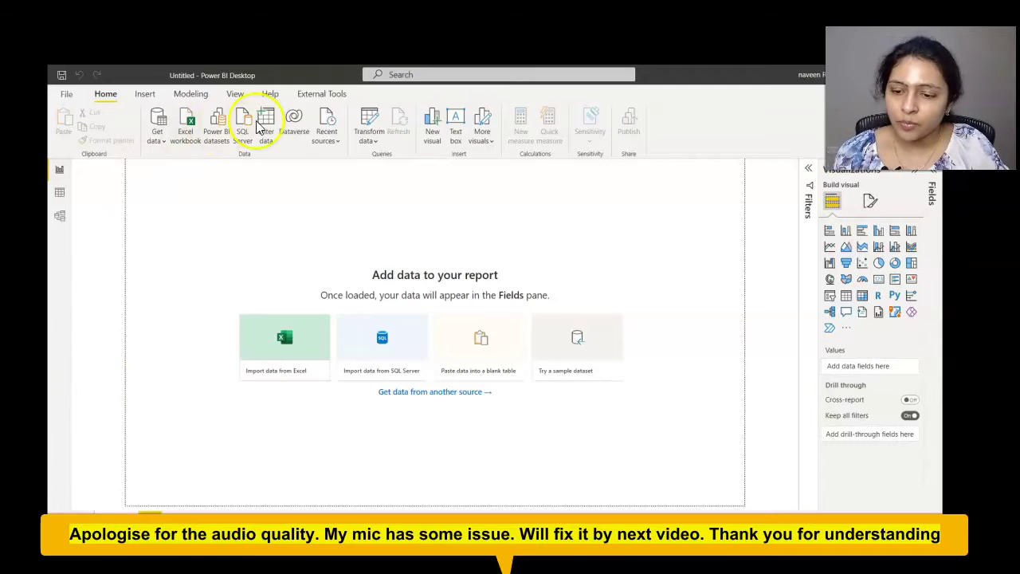
Connect to the SQL Server database Bikes and load the sales.customers table
click(155, 137)
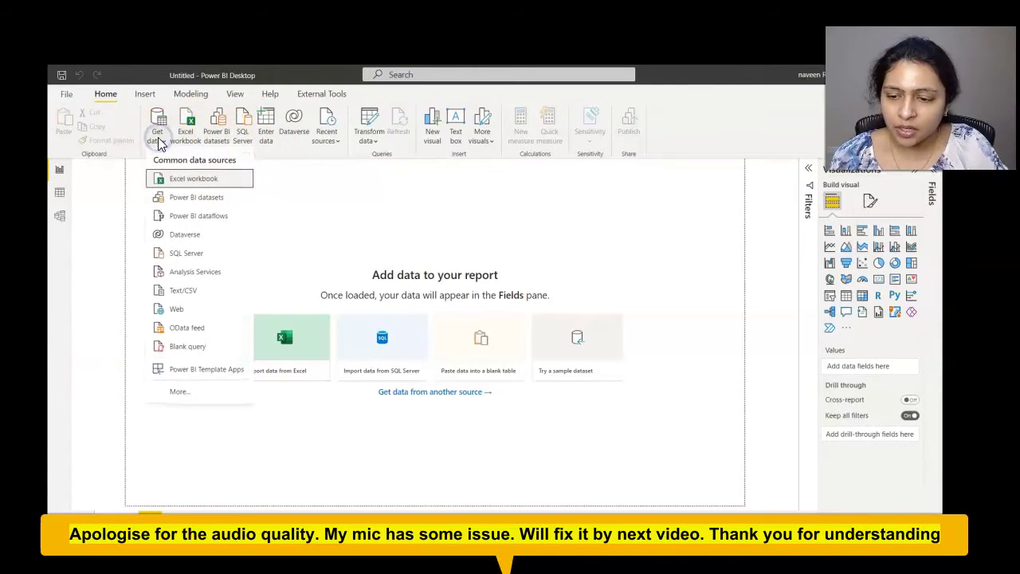
click(186, 255)
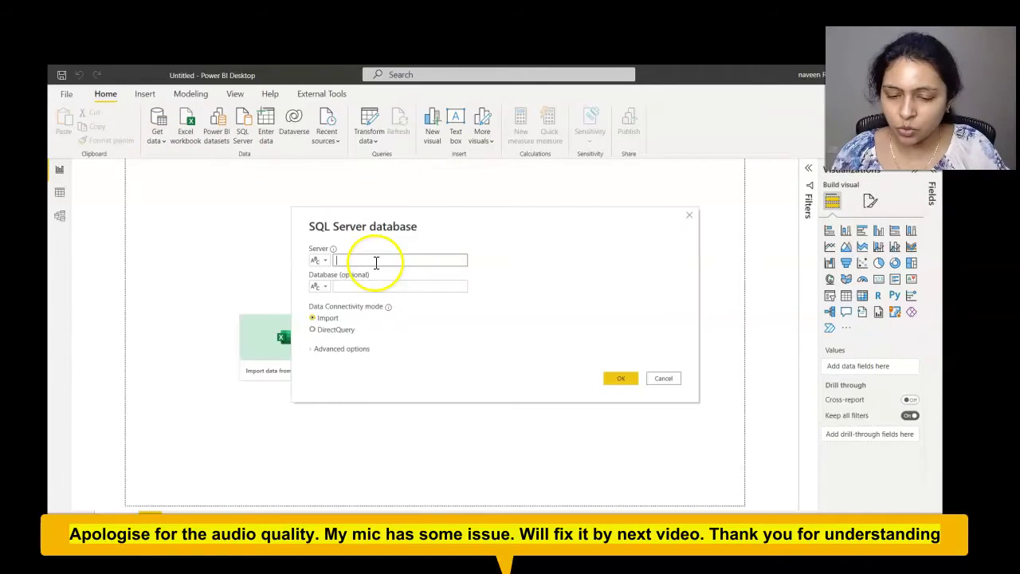
click(374, 288)
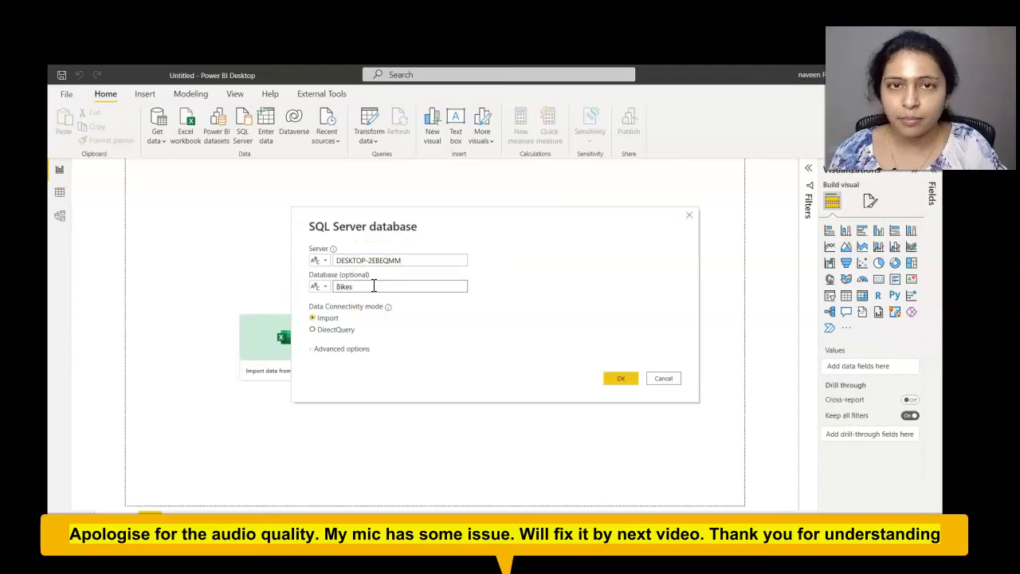
click(616, 381)
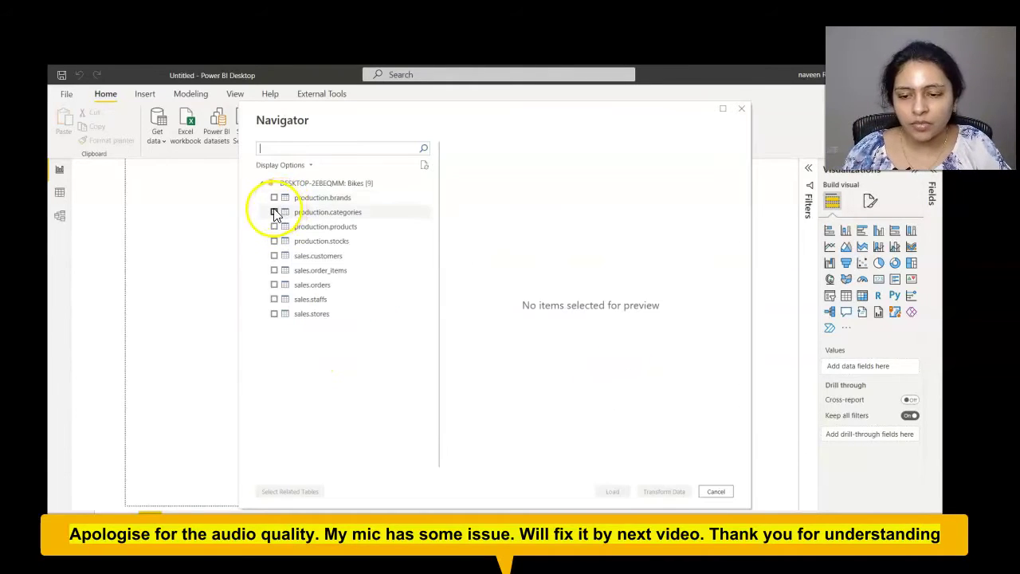
click(274, 256)
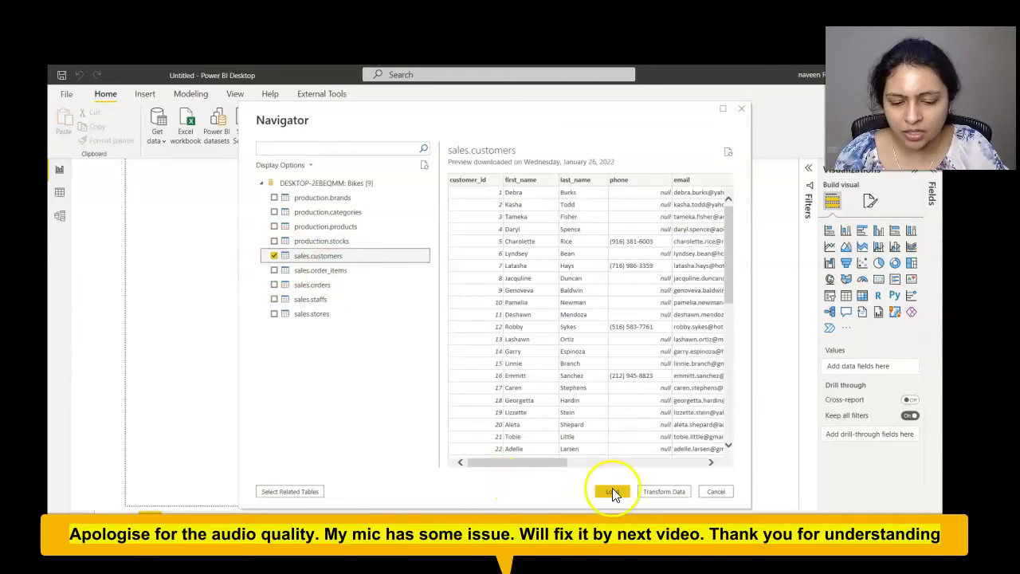
click(612, 491)
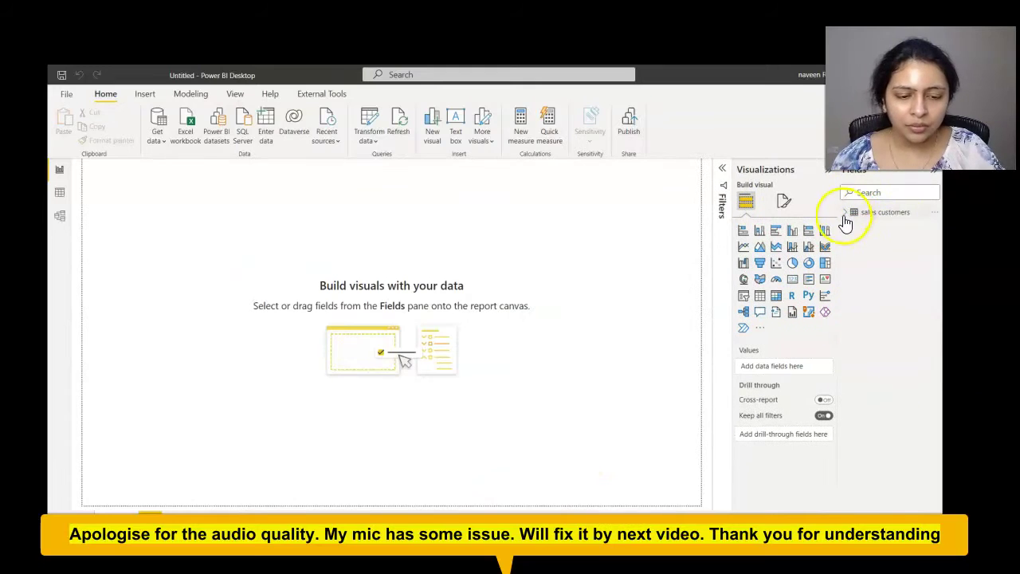
Expand sales customers in Fields, view its data rows, then choose Edit query for it
click(848, 214)
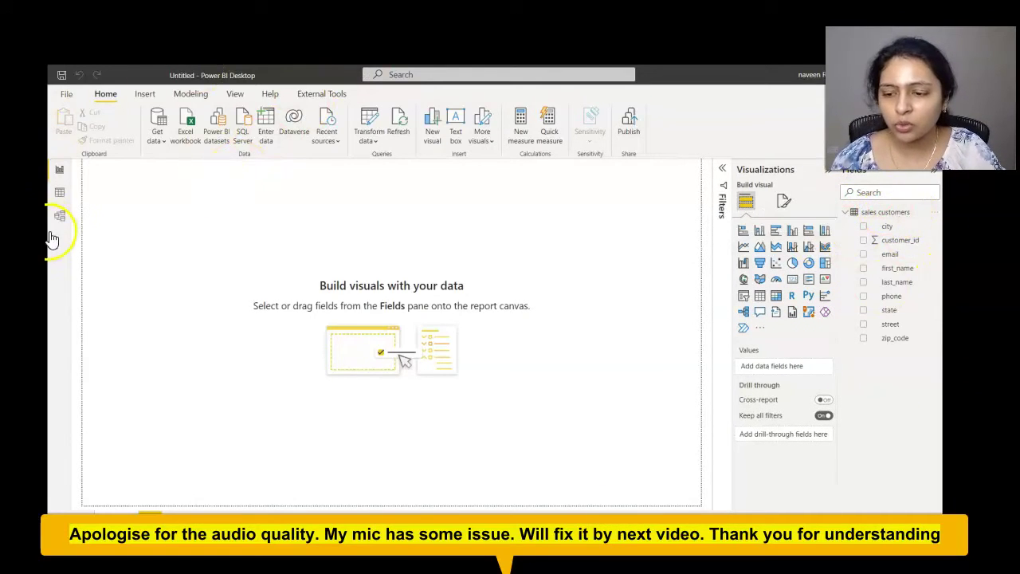
click(61, 194)
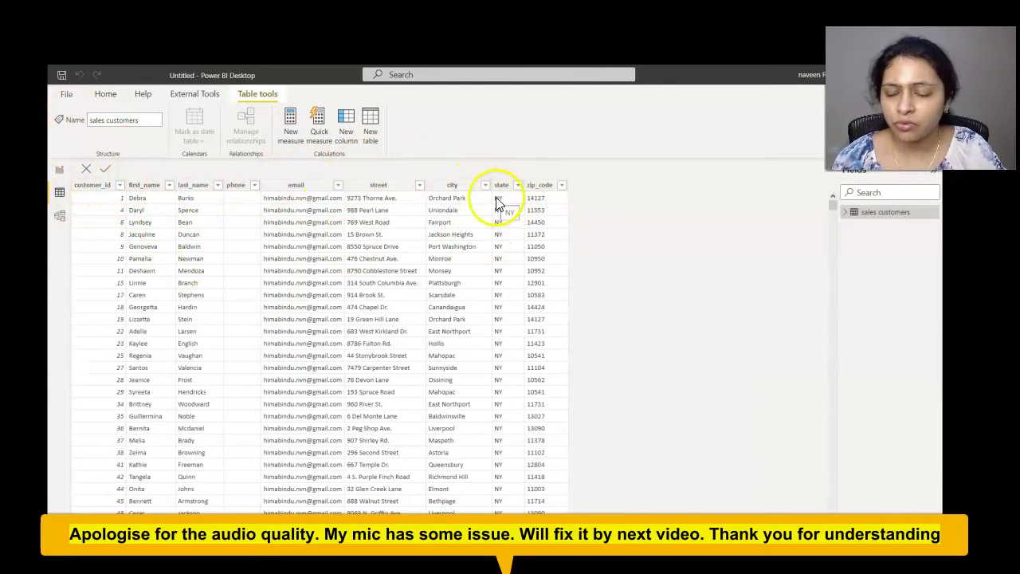
right_click(877, 218)
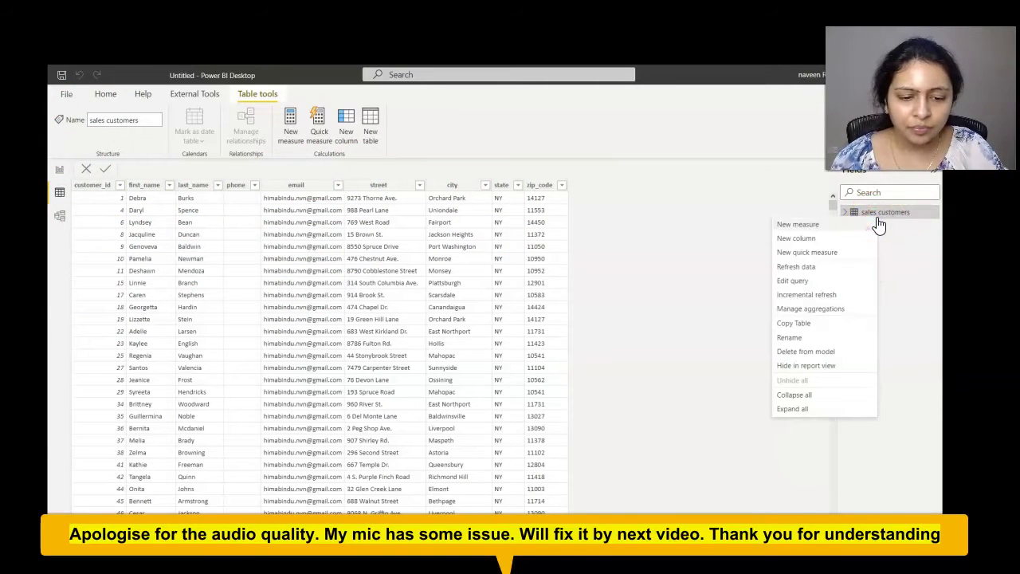
click(813, 283)
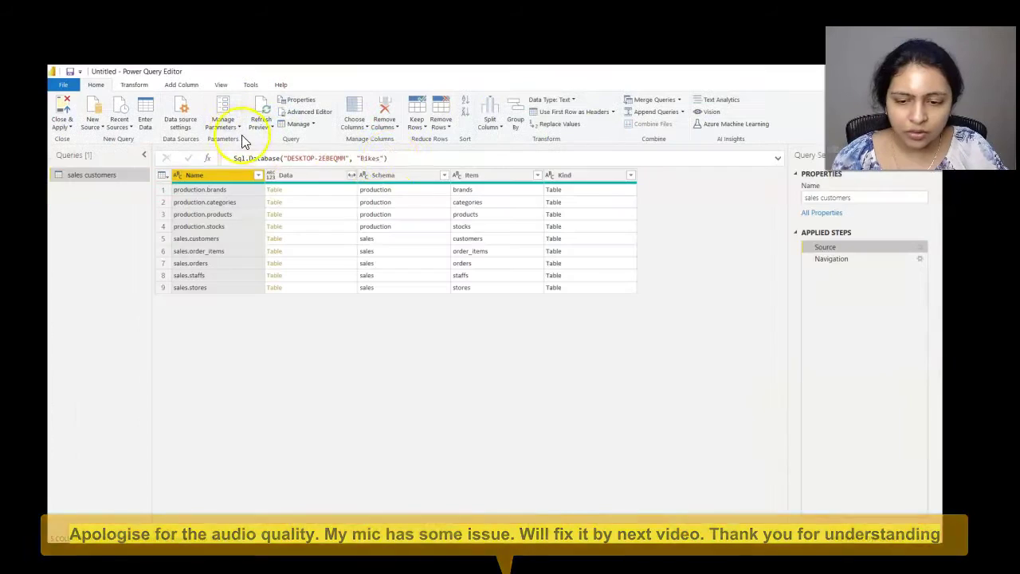
Inspect the Sql.Database Source formula, then preview the table at the Navigation step
click(420, 160)
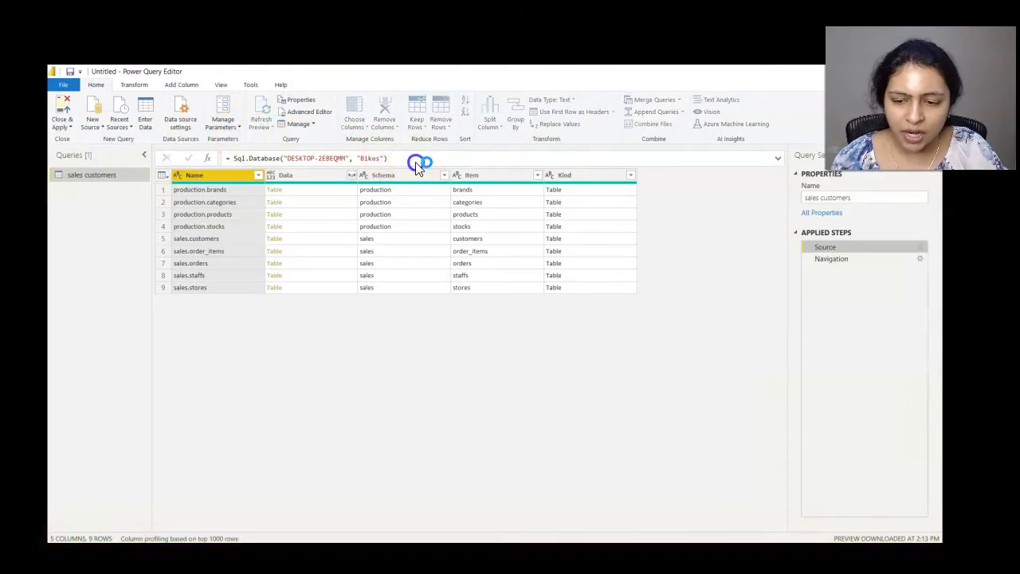
drag(431, 160, 136, 151)
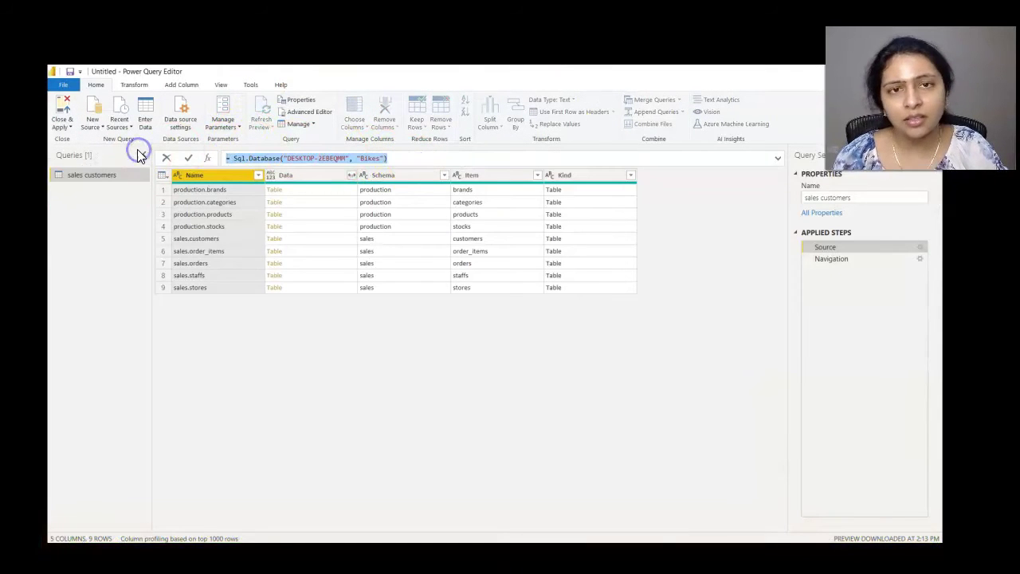
click(837, 259)
click(840, 266)
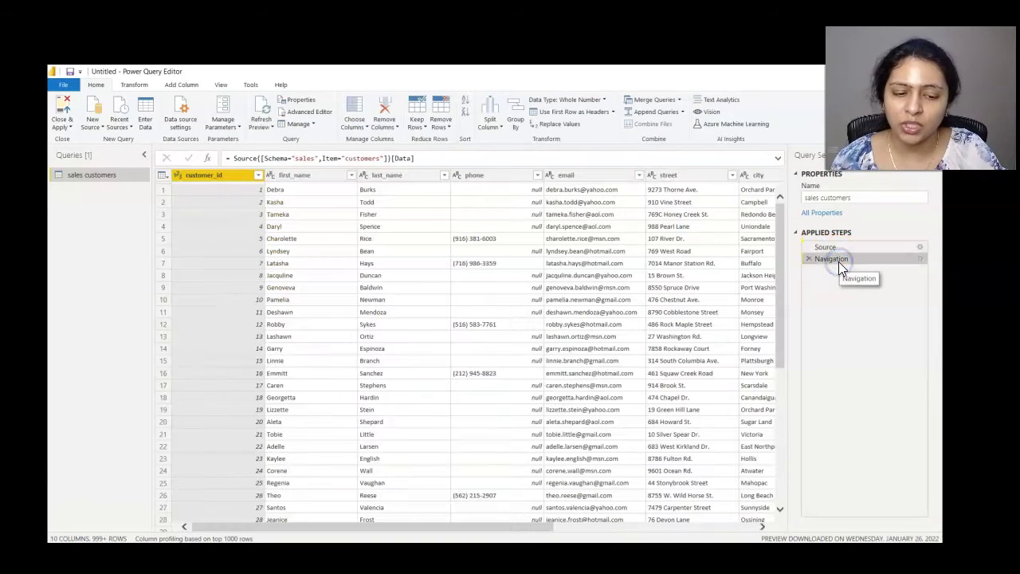
Select the first_name column and bring up its column options
click(301, 175)
click(306, 174)
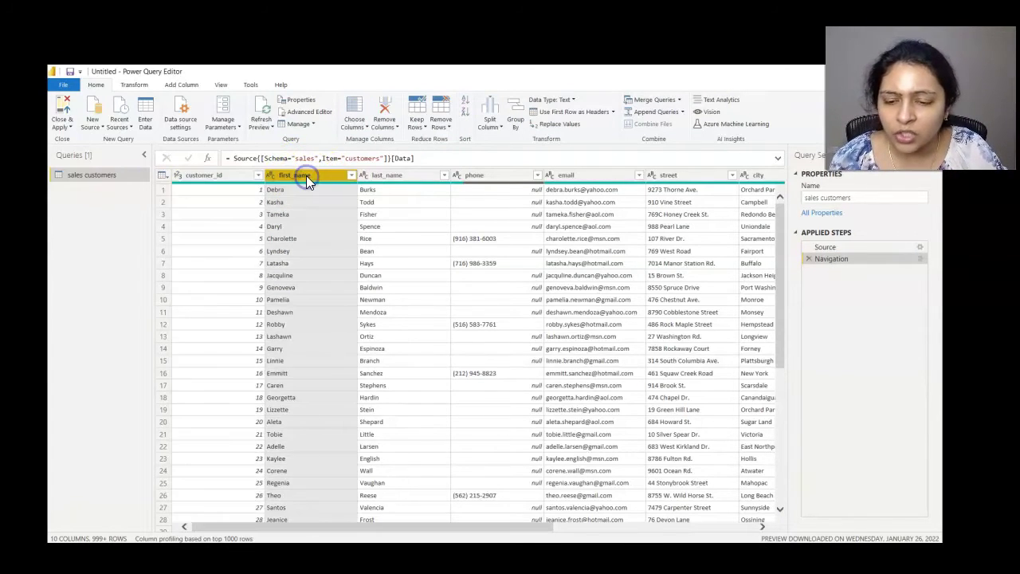
right_click(306, 173)
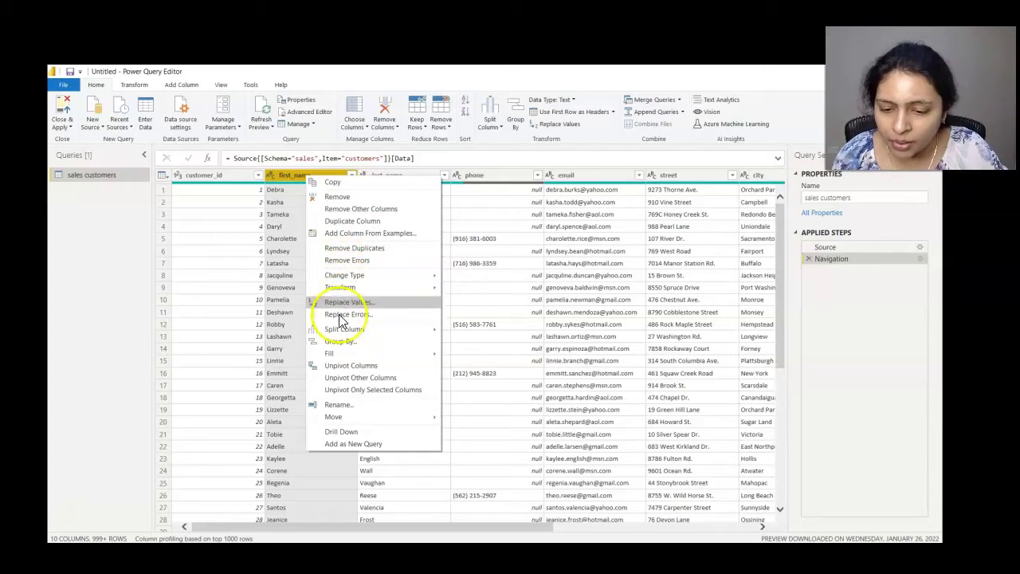
Rename first_name to FirstName and last_name to LastName, then select the phone column
click(357, 405)
text(Fi)
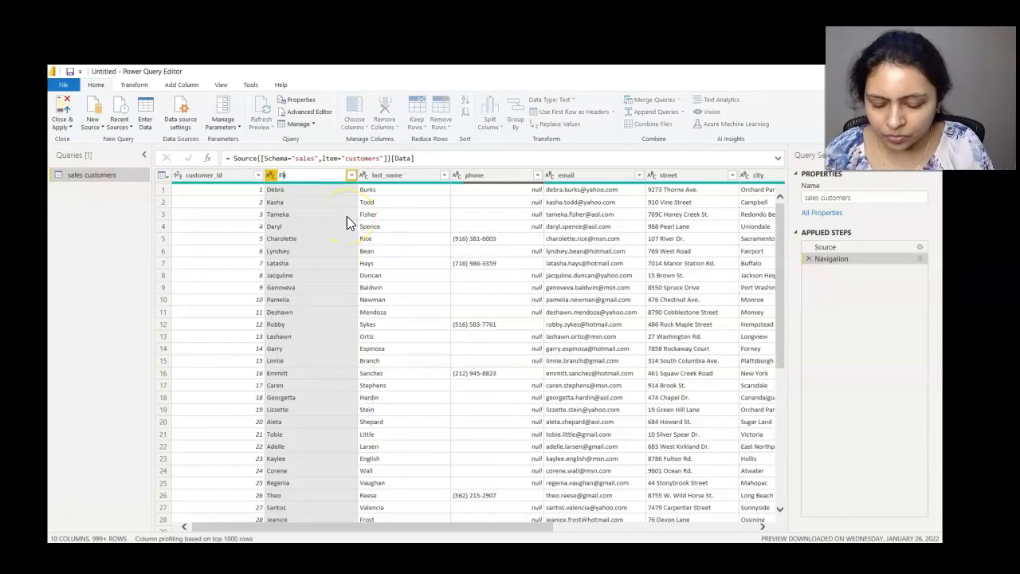
text(rstName)
key(Return)
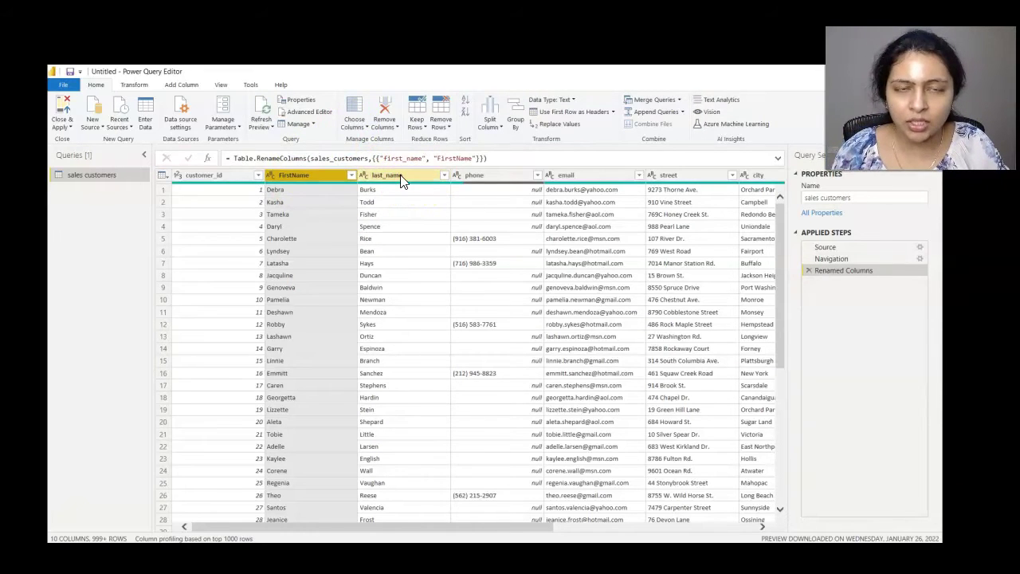
right_click(402, 177)
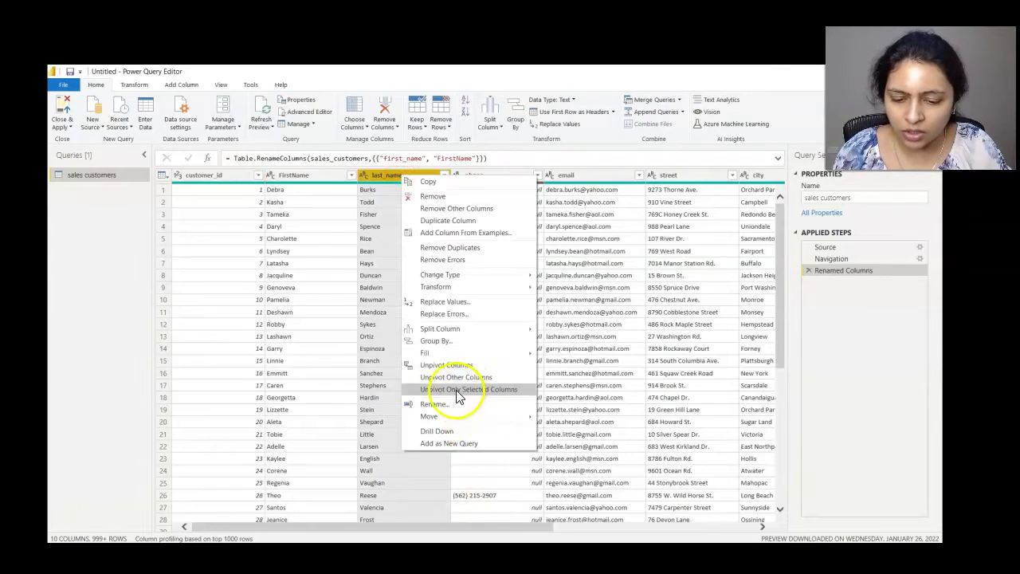
click(445, 407)
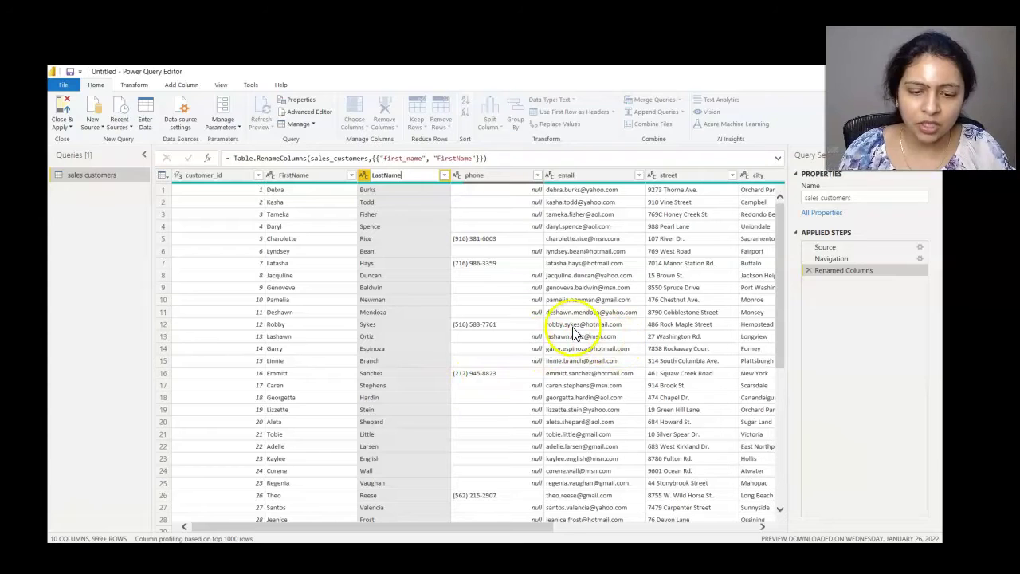
drag(402, 528, 518, 144)
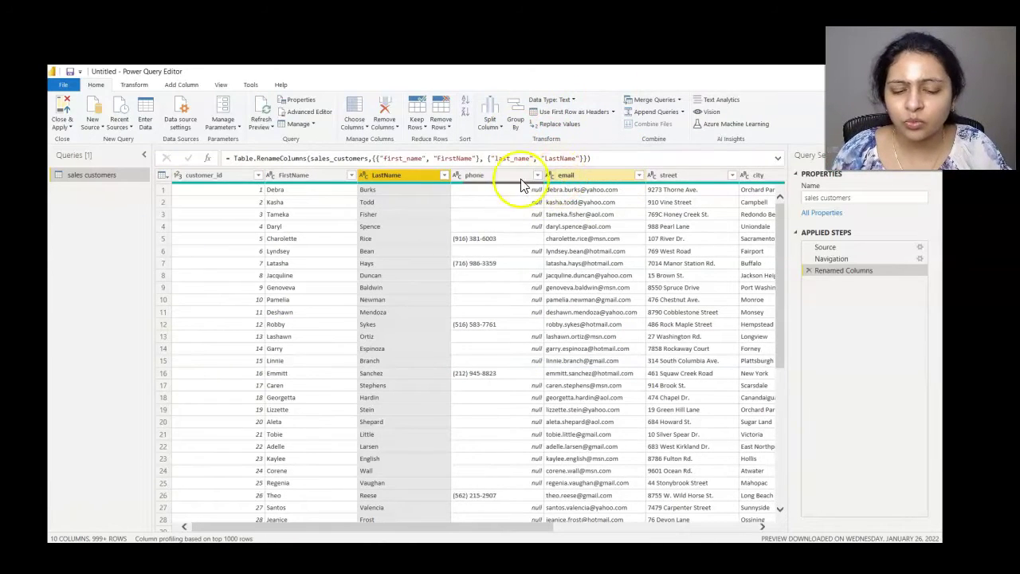
click(493, 177)
right_click(494, 178)
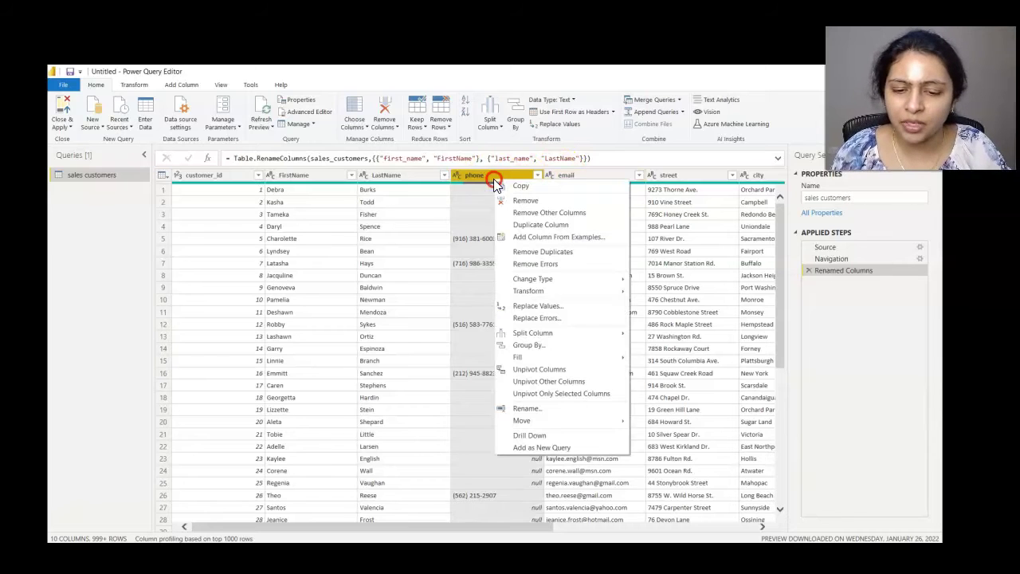
Remove the phone column and review the table at the earlier Applied Steps
click(533, 205)
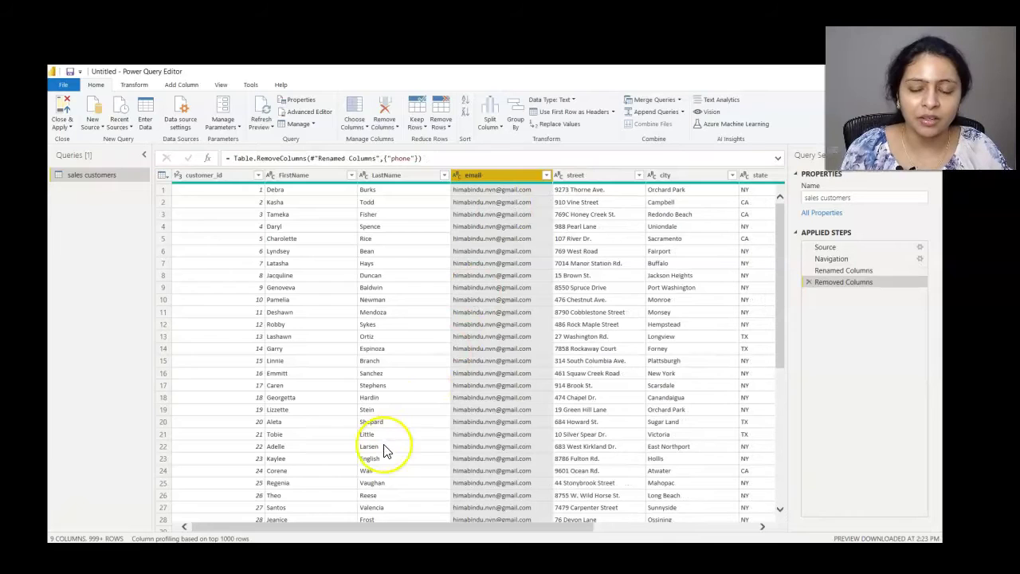
click(832, 270)
click(830, 258)
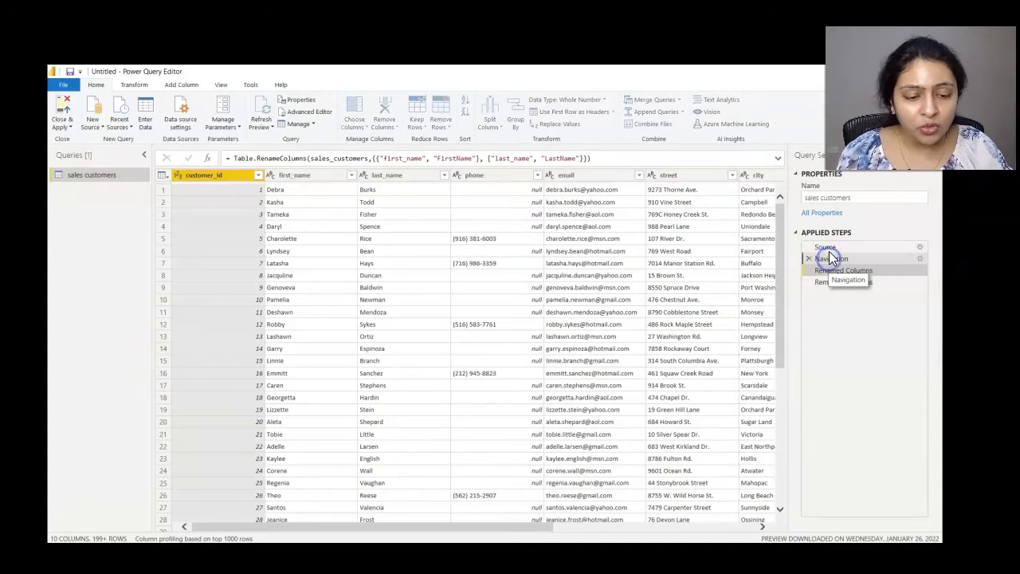
click(826, 247)
click(833, 282)
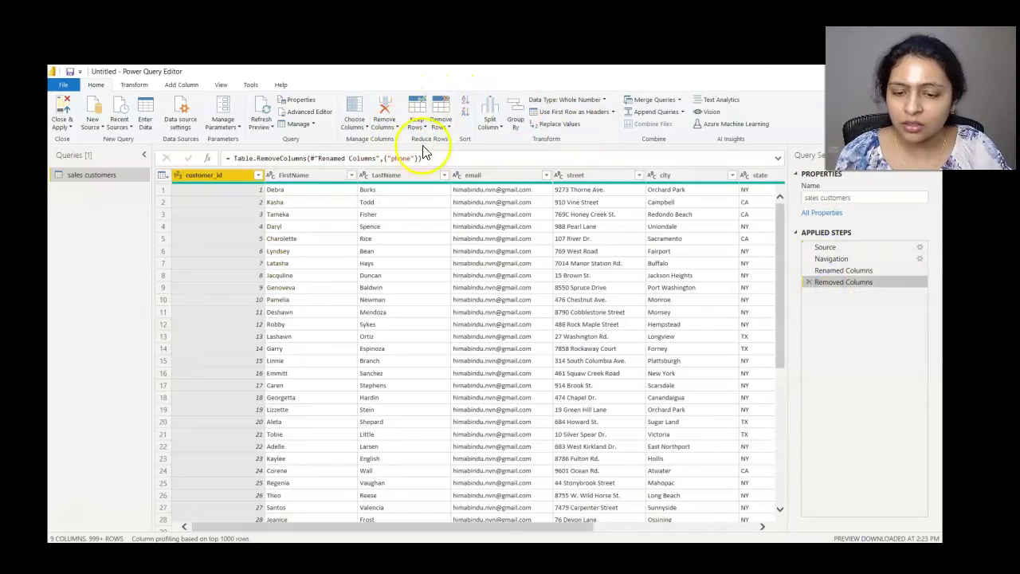
Inspect the Removed Columns formula, then preview the table at the Renamed Columns step
click(443, 157)
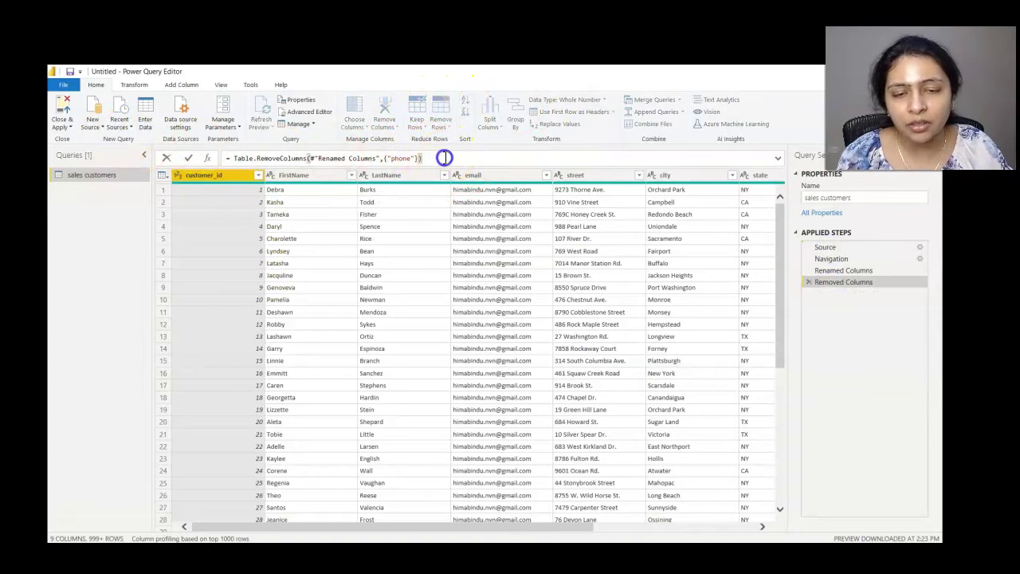
drag(444, 158, 261, 134)
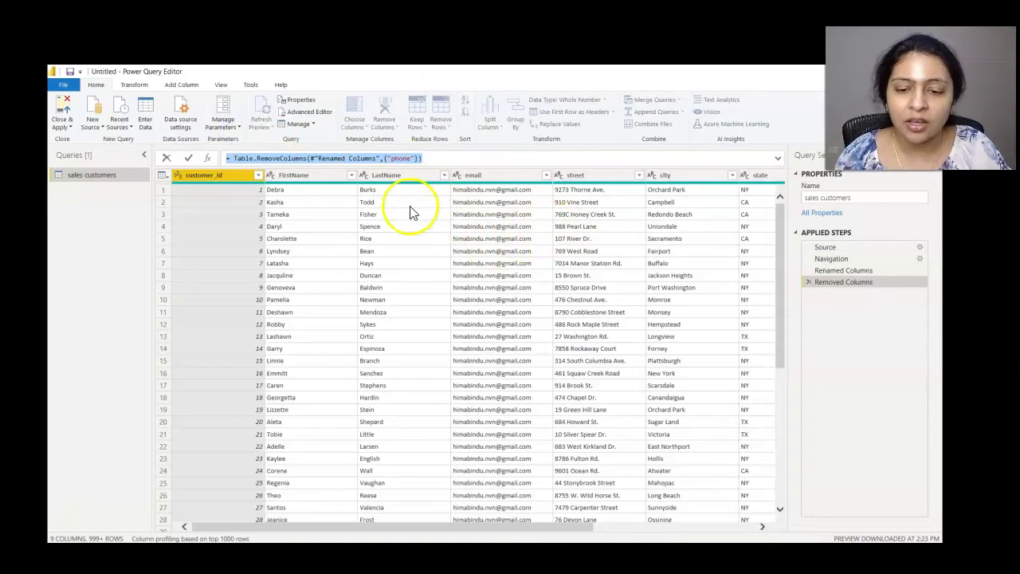
click(875, 300)
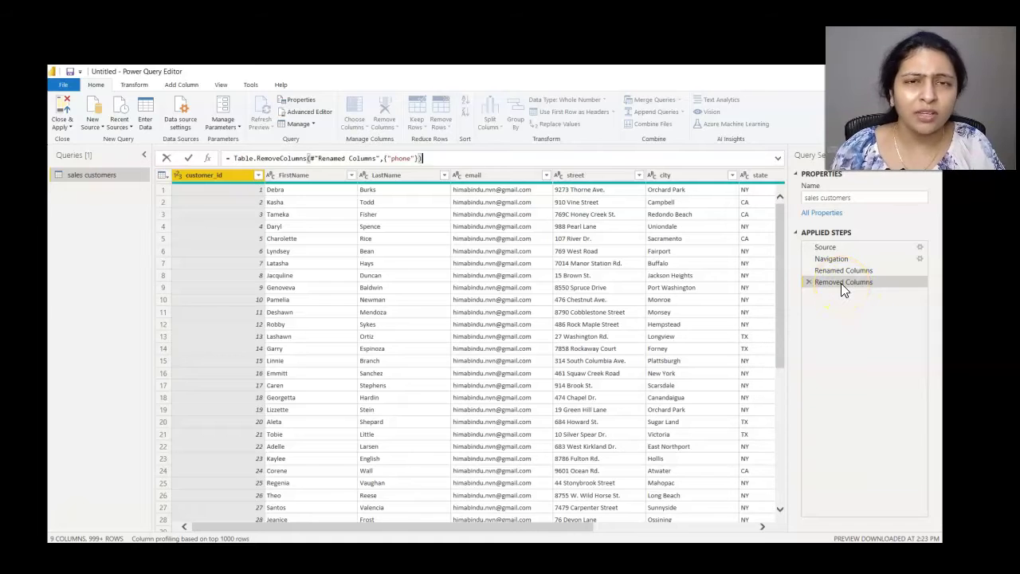
click(838, 275)
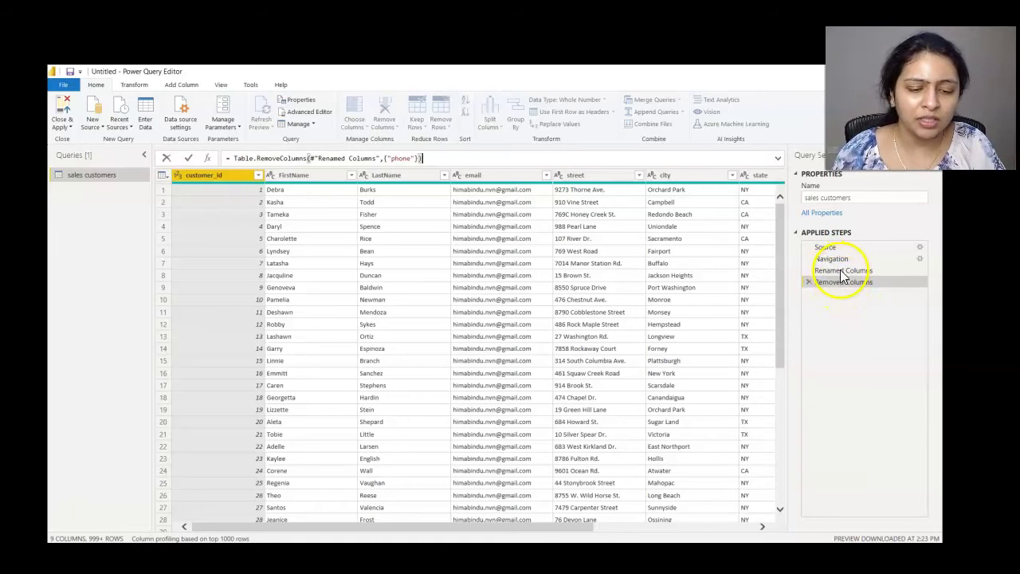
click(841, 271)
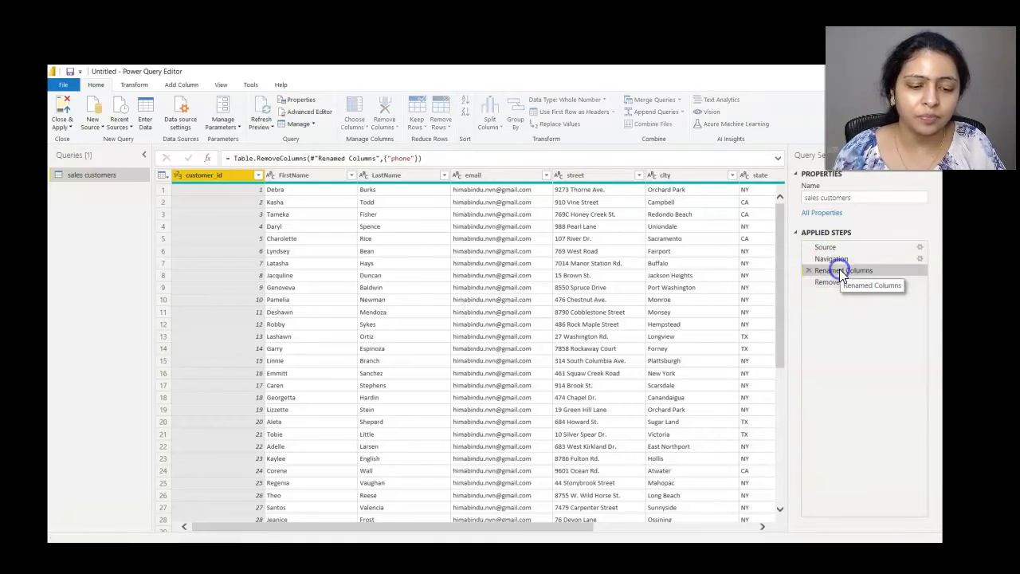
click(832, 274)
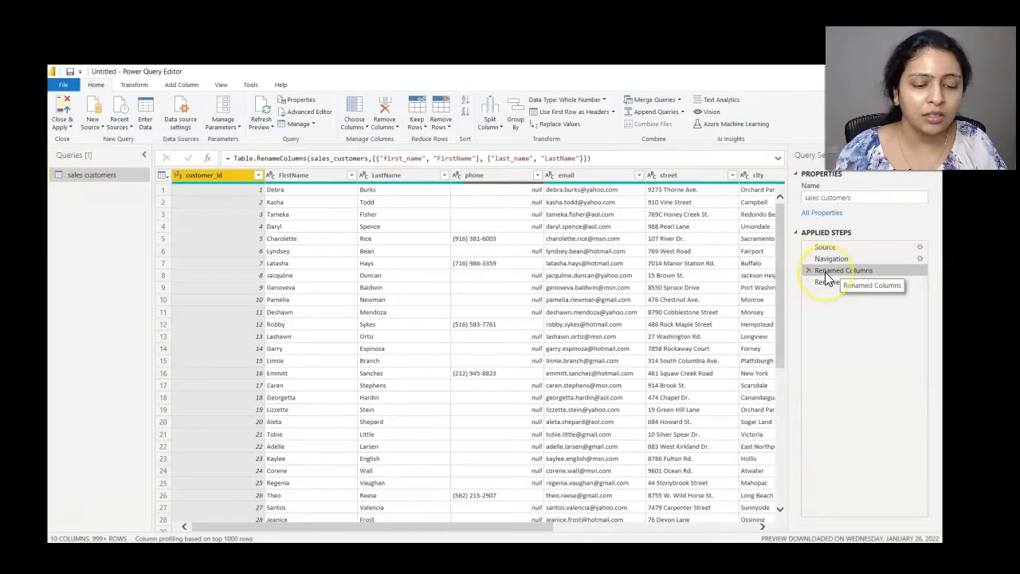
right_click(825, 276)
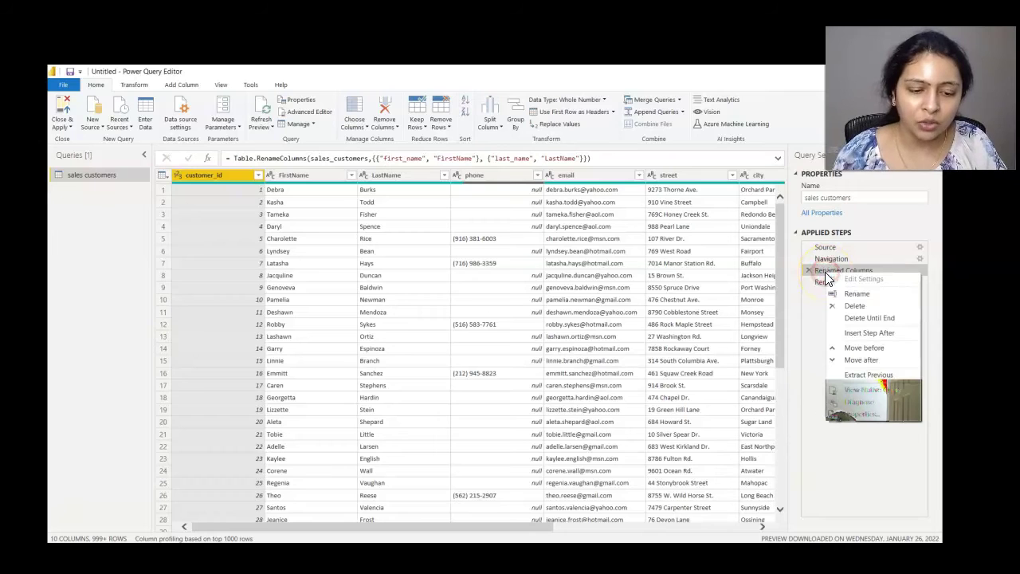
click(865, 396)
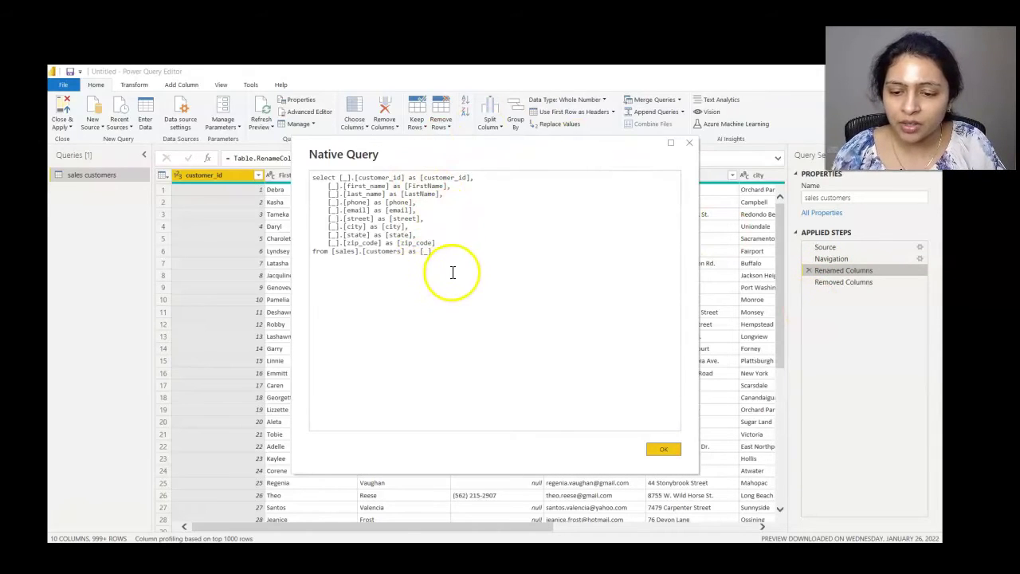
click(454, 272)
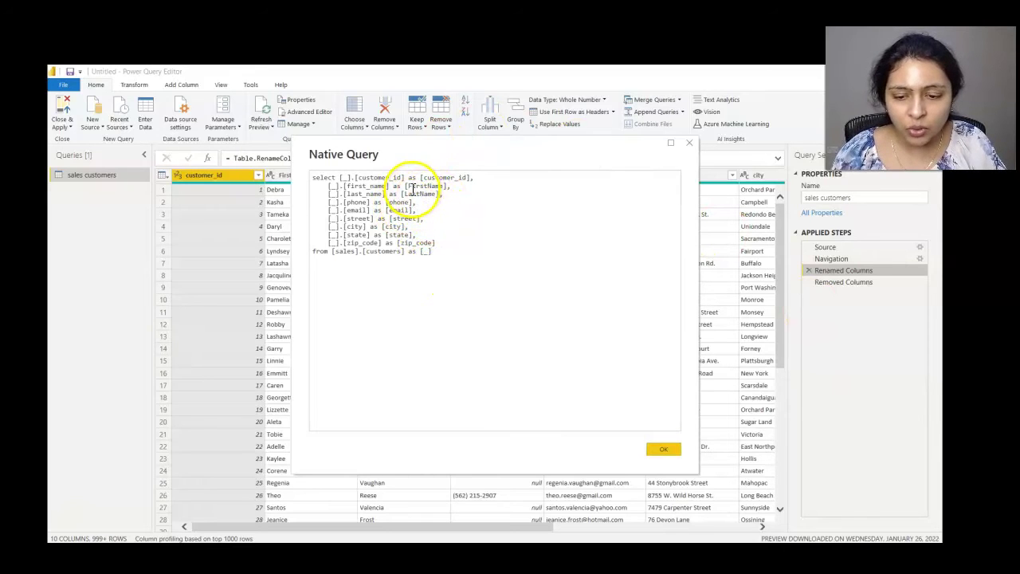
drag(346, 186, 426, 188)
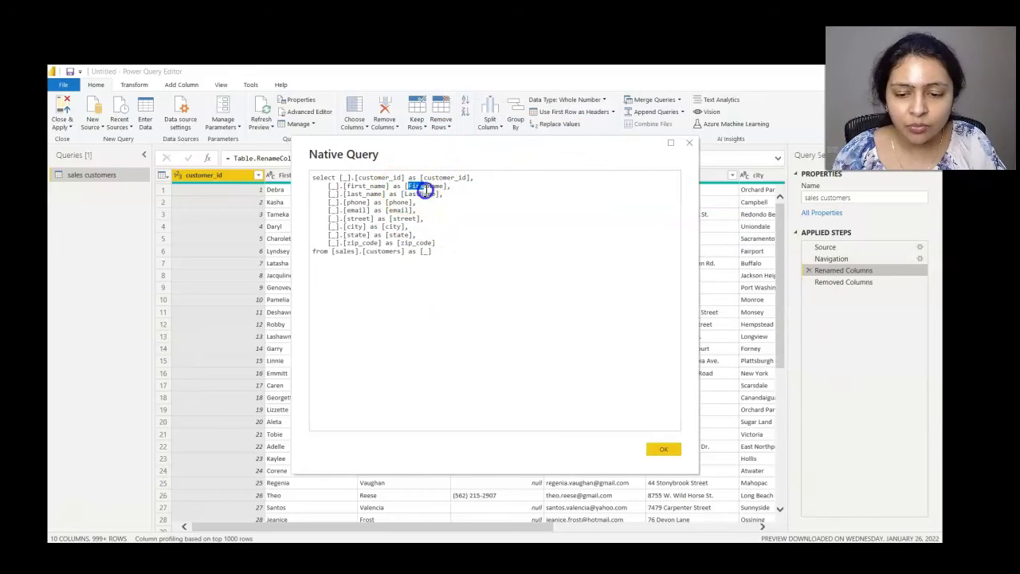
drag(346, 194, 436, 197)
click(496, 232)
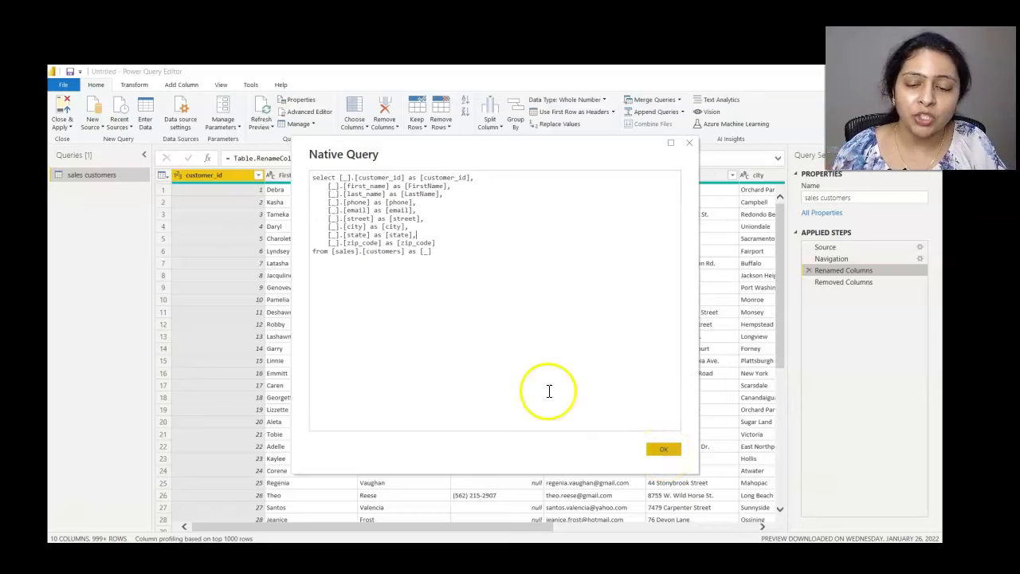
drag(433, 253, 315, 160)
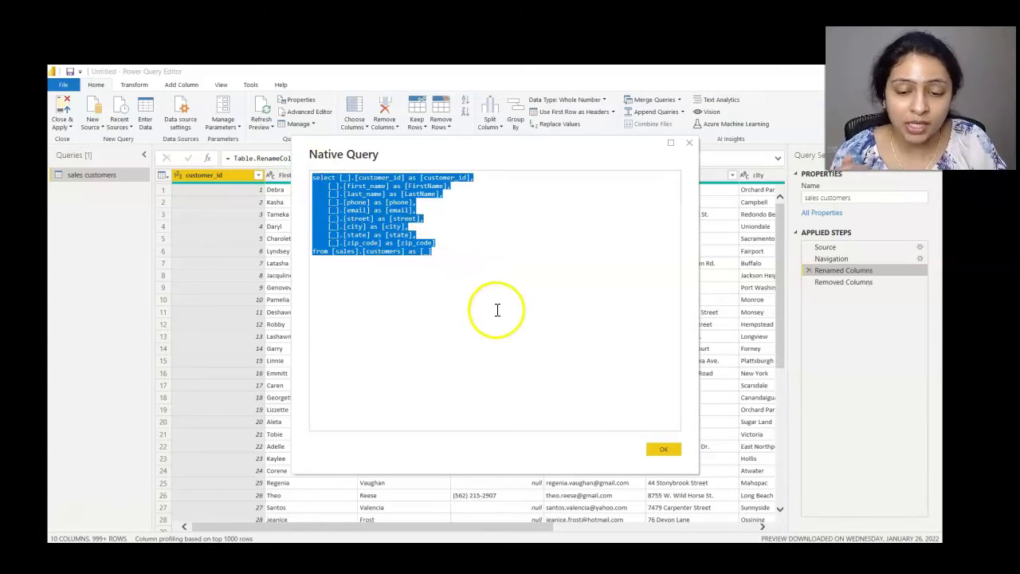
click(513, 276)
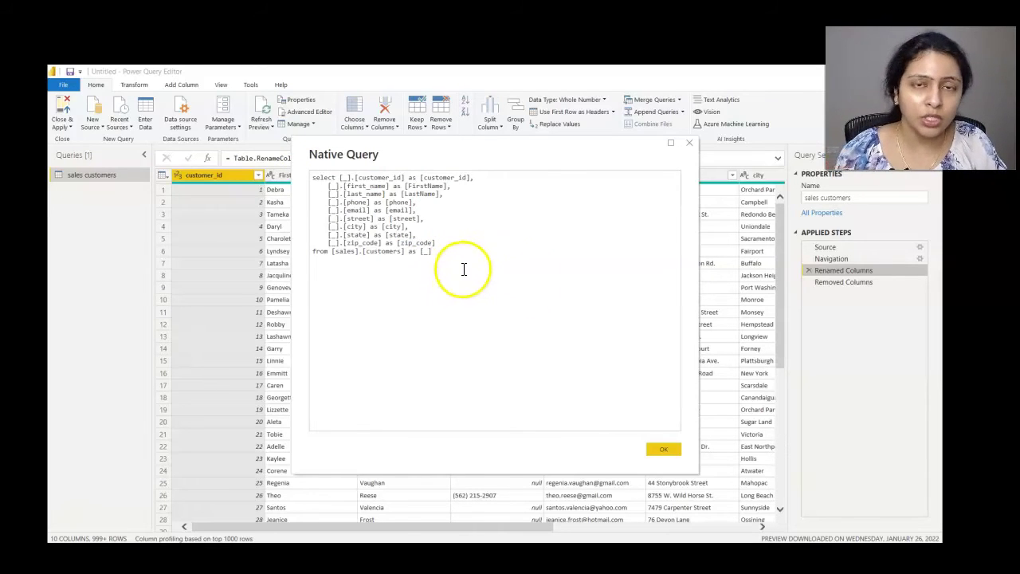
click(662, 449)
click(857, 282)
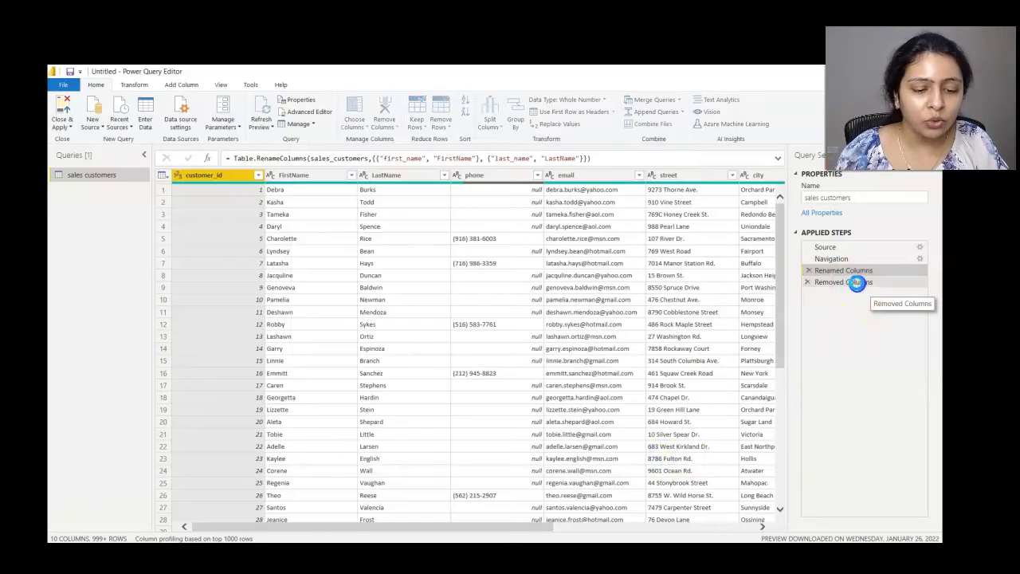
Show the Removed Columns step's native SQL and check its select list, e.g. the email line
right_click(857, 283)
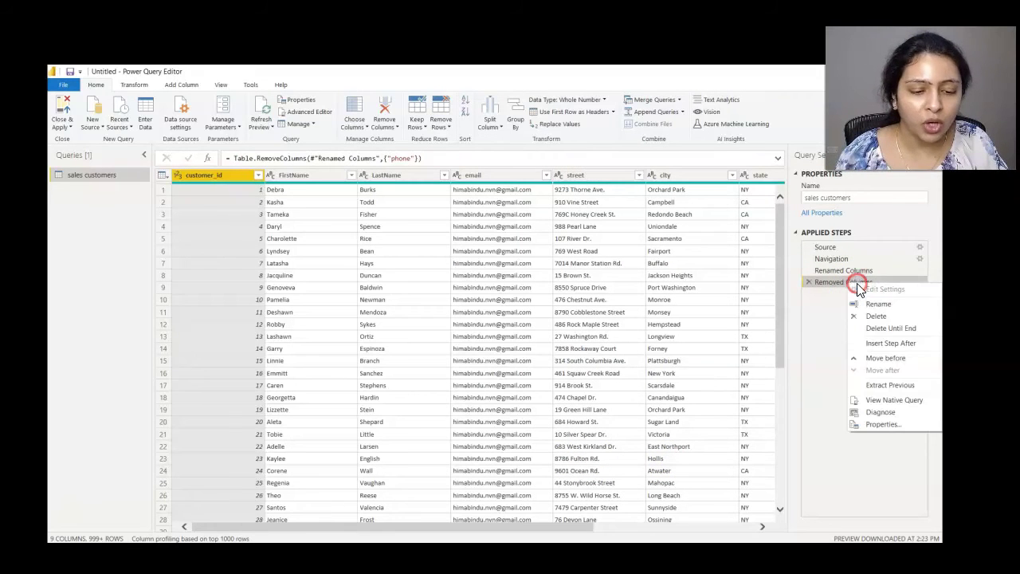
click(837, 371)
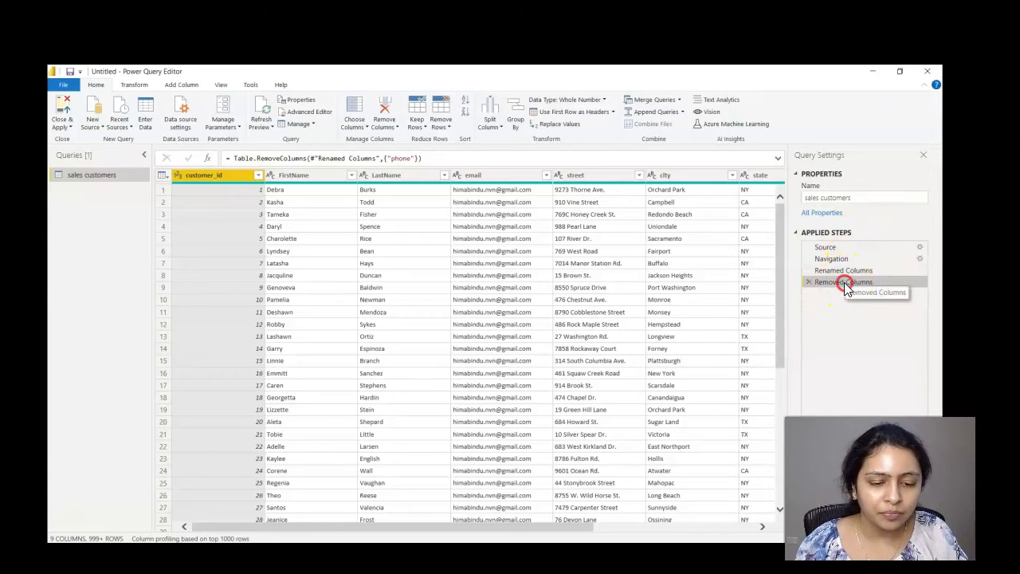
right_click(851, 280)
click(873, 402)
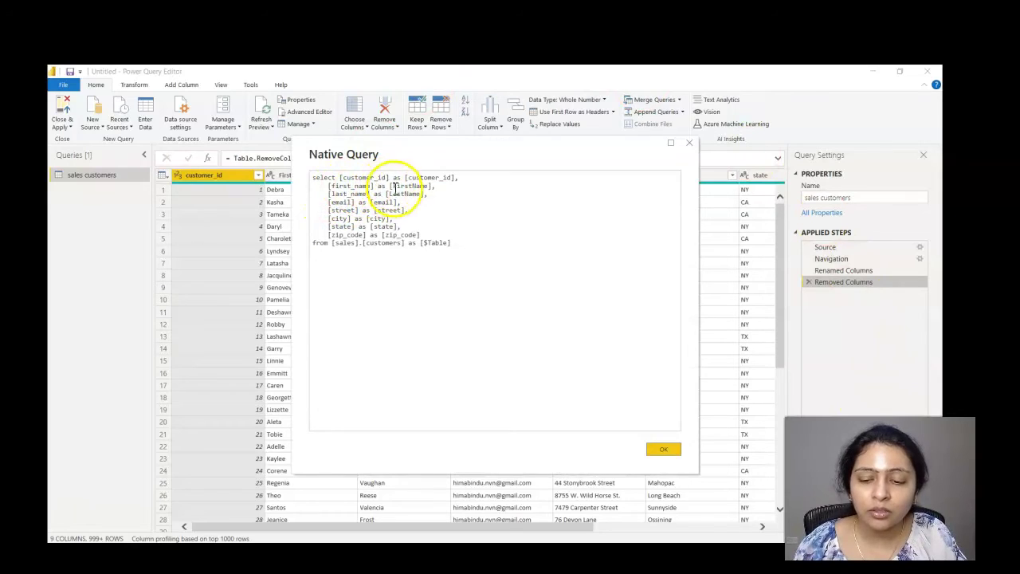
drag(402, 203, 329, 203)
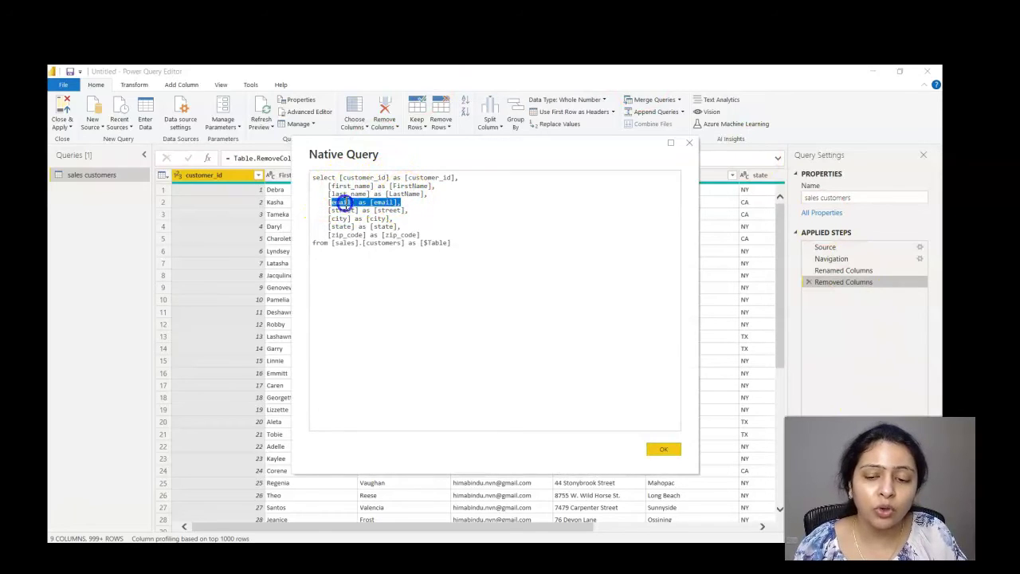
click(530, 289)
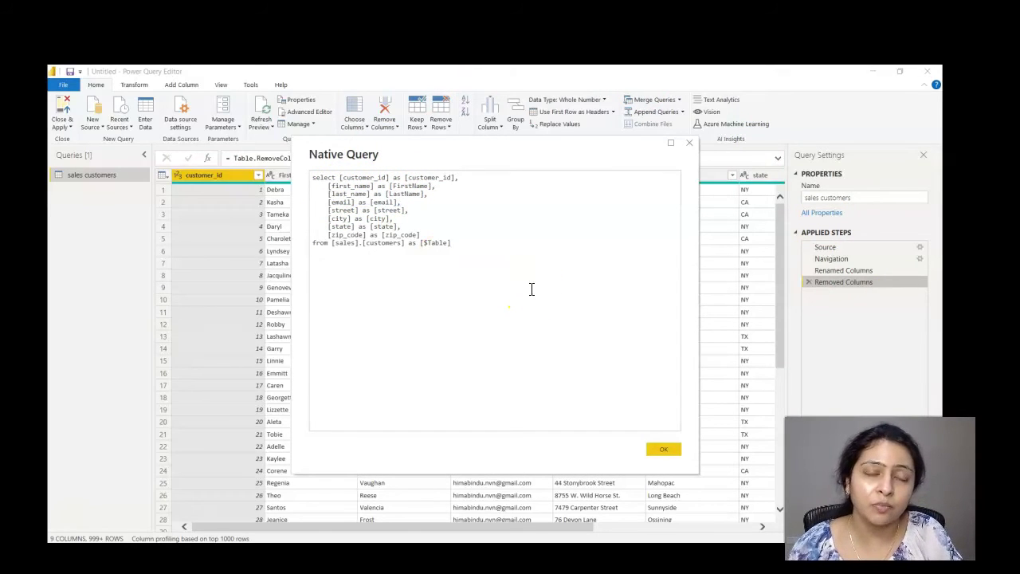
click(525, 284)
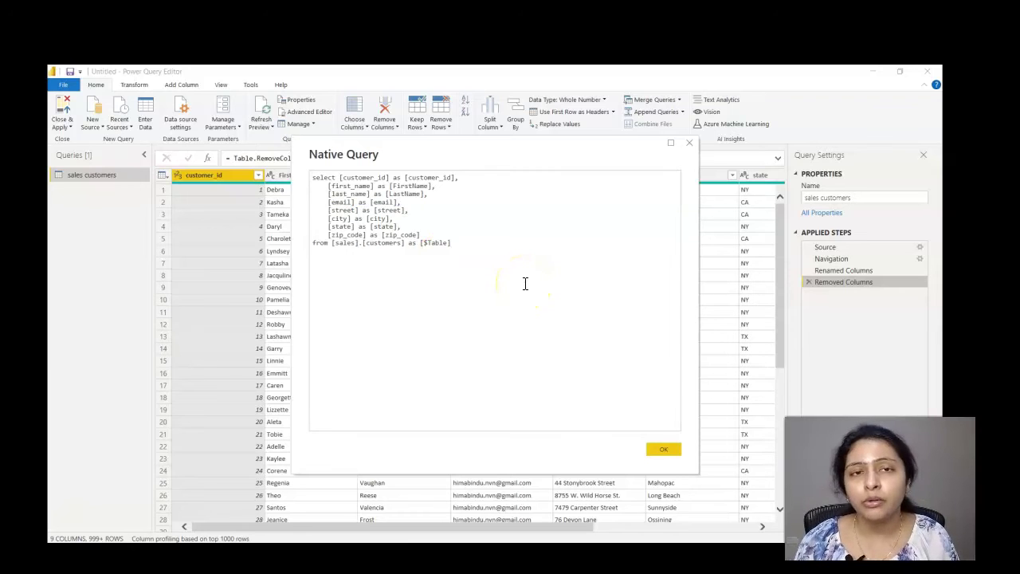